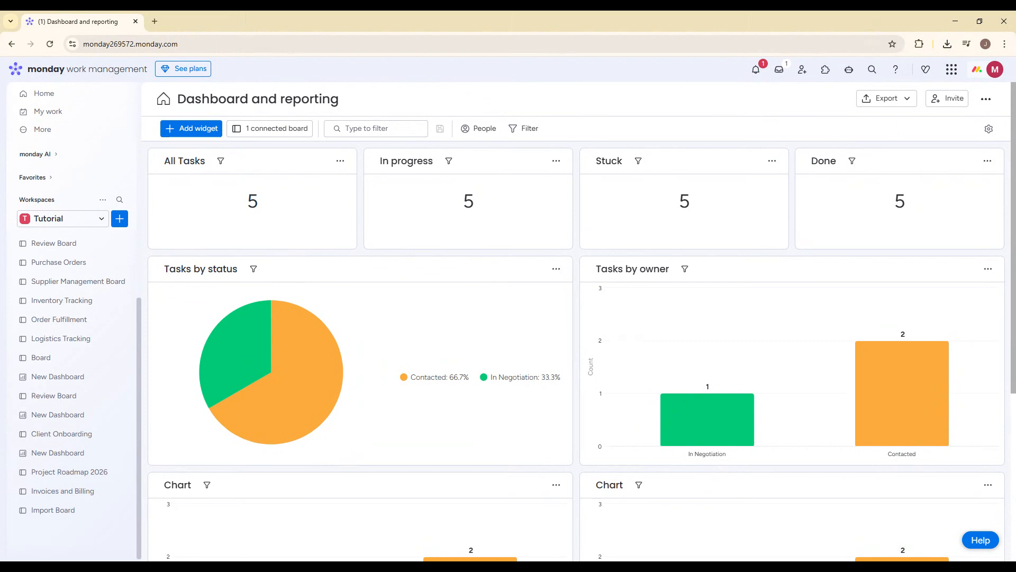
- Open the first Review Board listed in the Tutorial workspace
left_click_drag(183, 44, 133, 45)
left_click(491, 95)
left_click(79, 245)
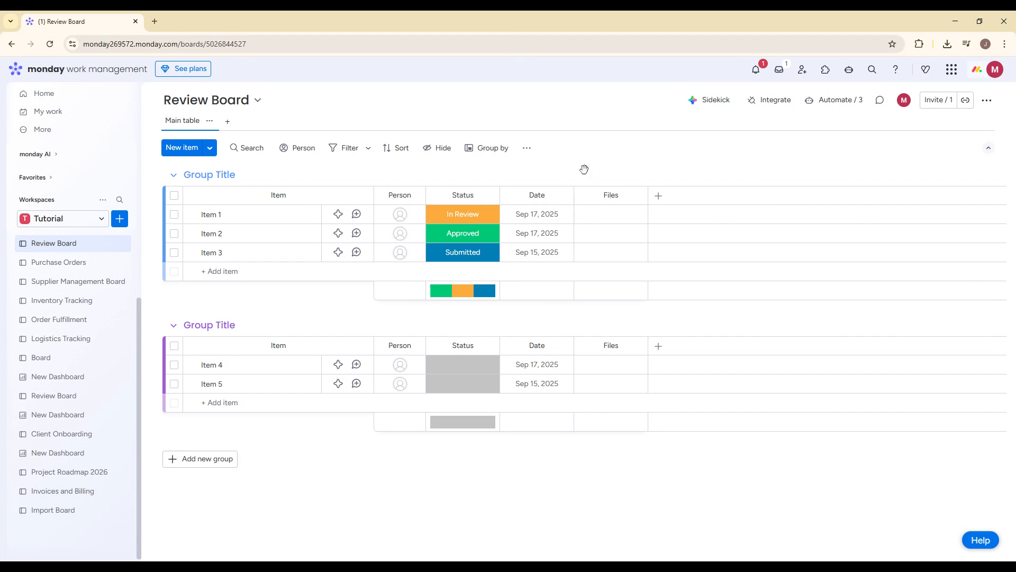
- Set the date of Item 1 to 02/26/2026
left_click(542, 215)
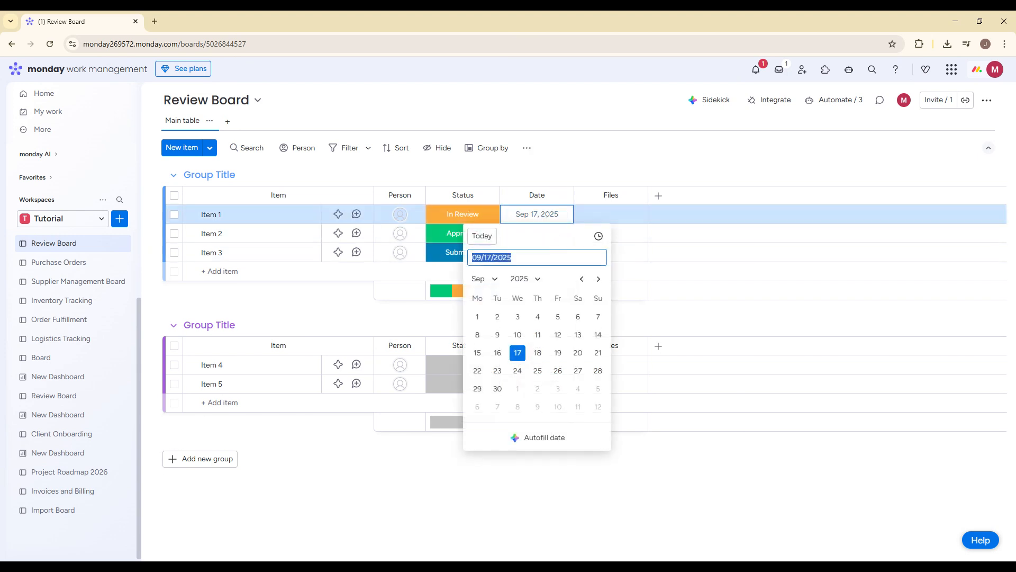
left_click(481, 257)
key("BackSpace")
type("2")
key("Right")
key("Right")
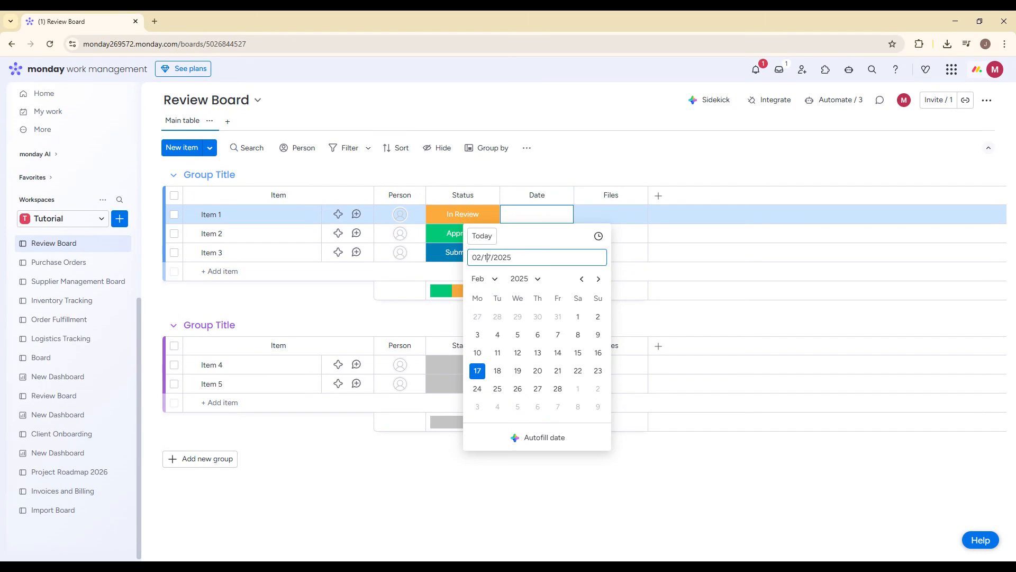
key("BackSpace")
key("BackSpace")
type("26")
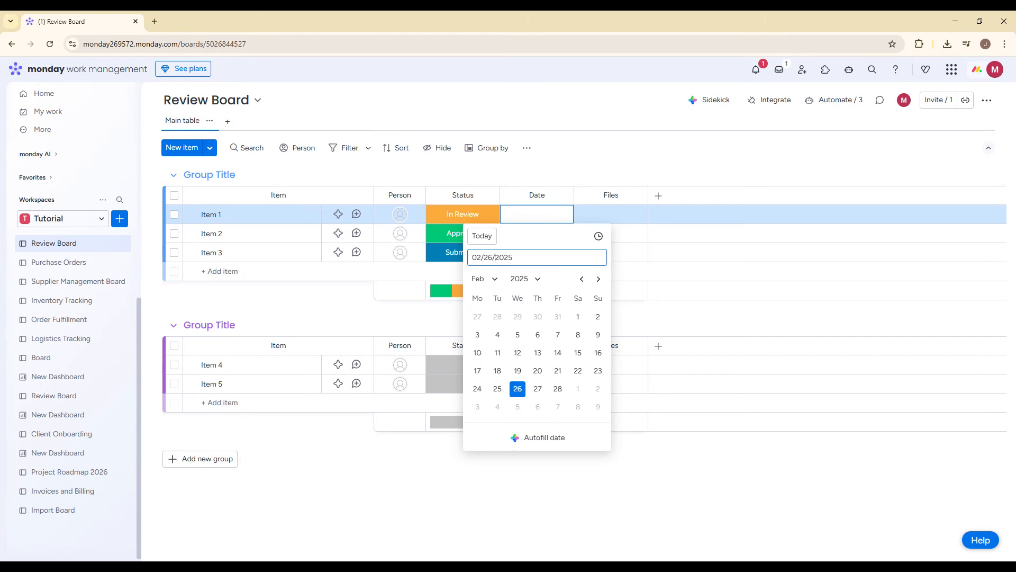
key("BackSpace")
type("6")
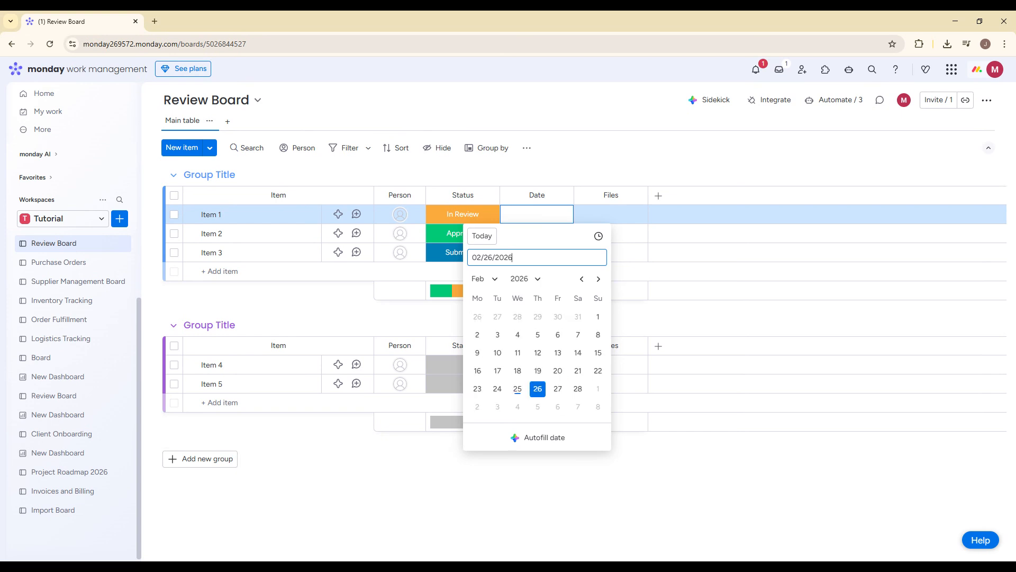
key("Return")
- Rename the Date column to "Due date"
left_click(658, 196)
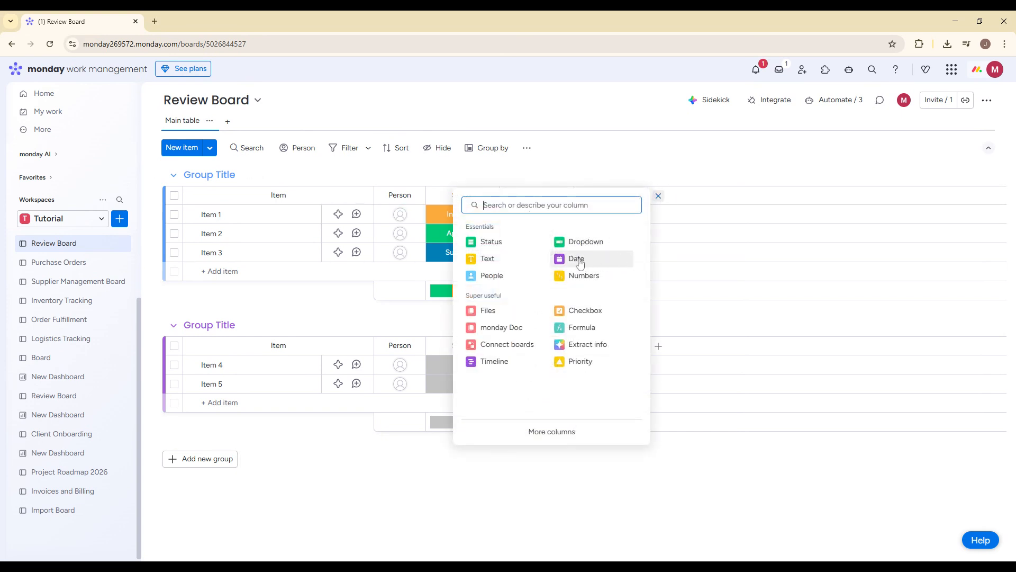
left_click(690, 159)
left_click(537, 196)
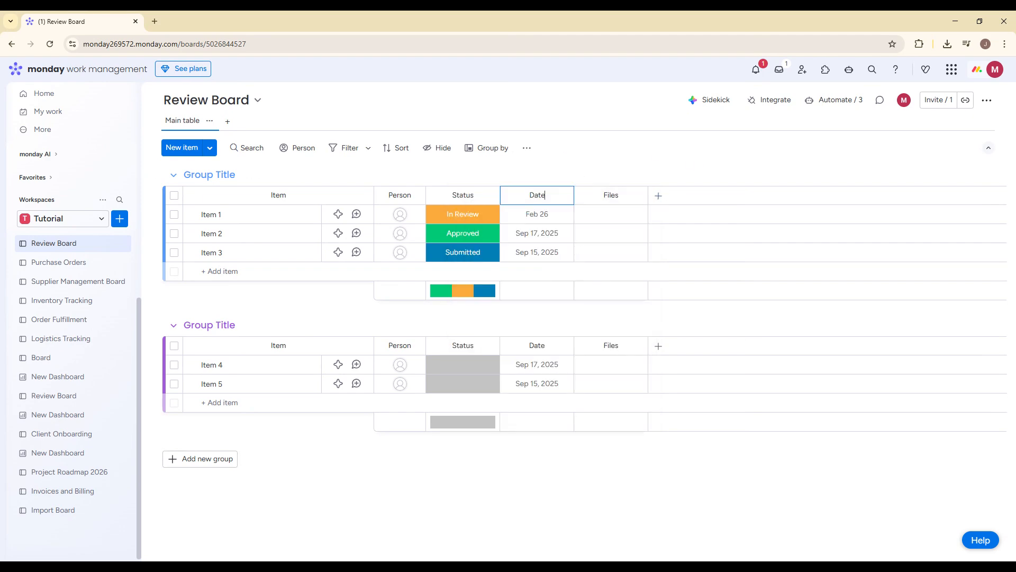
key("ctrl+a")
type("Due date")
key("Return")
- Set the due date of Item 2 to 02/27/2026
left_click(530, 234)
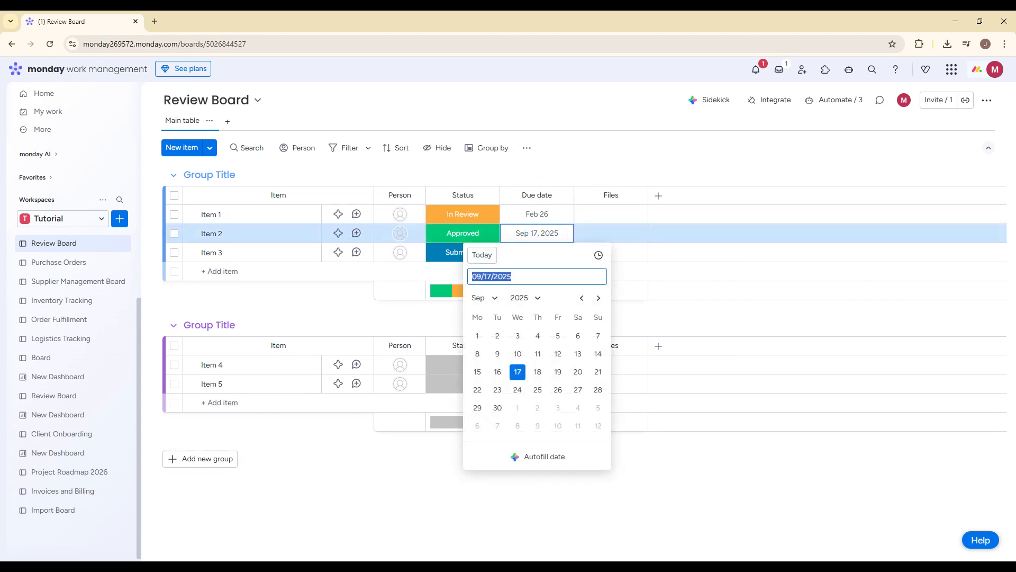
type("02")
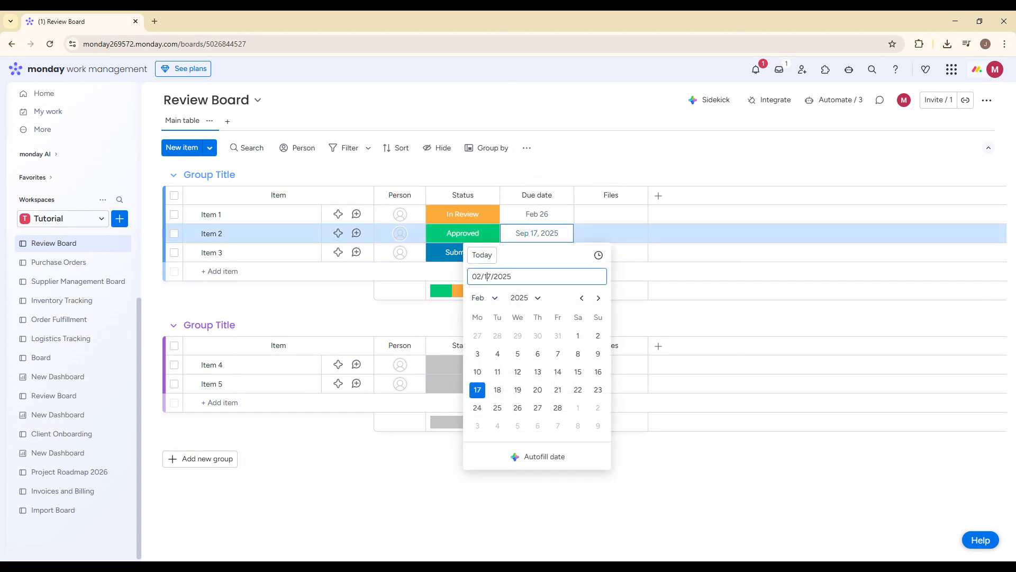
key("BackSpace")
type("2")
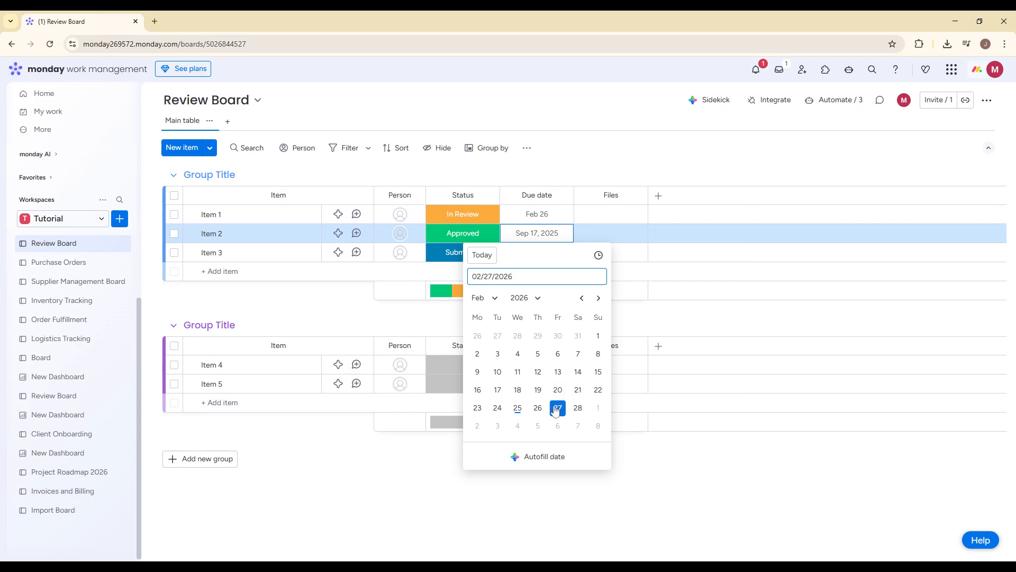
key("Return")
- Open the automation templates for creating a new automation on the Review Board
left_click(836, 100)
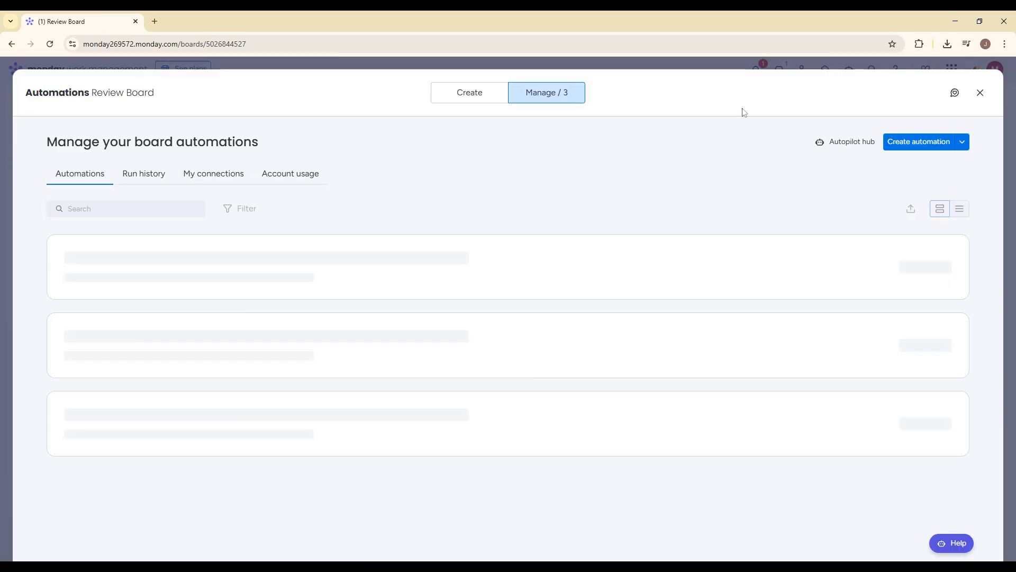
left_click(476, 97)
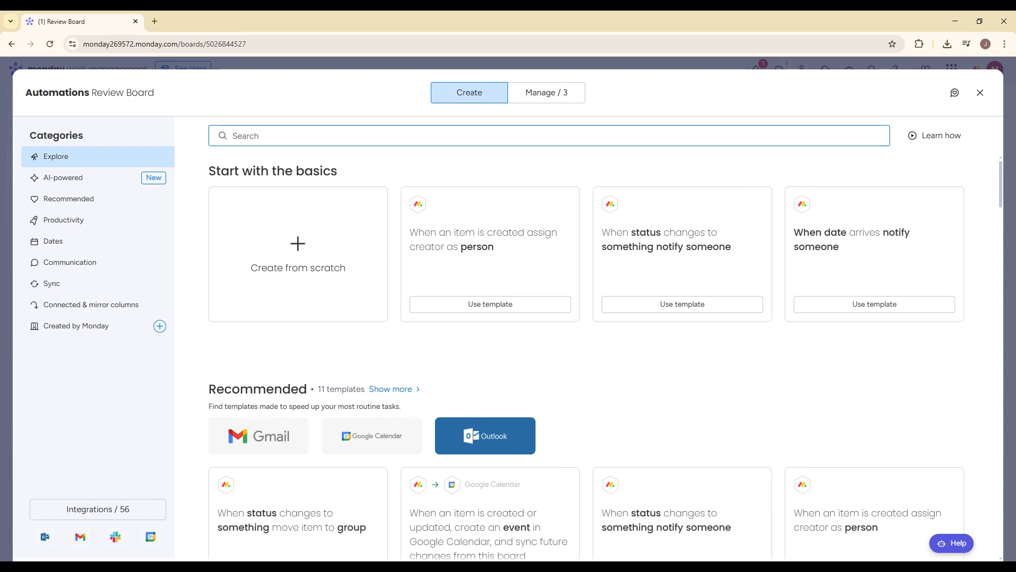
- Try to find a reminder template by searching the automation templates for "reminder"
type("REMINDER")
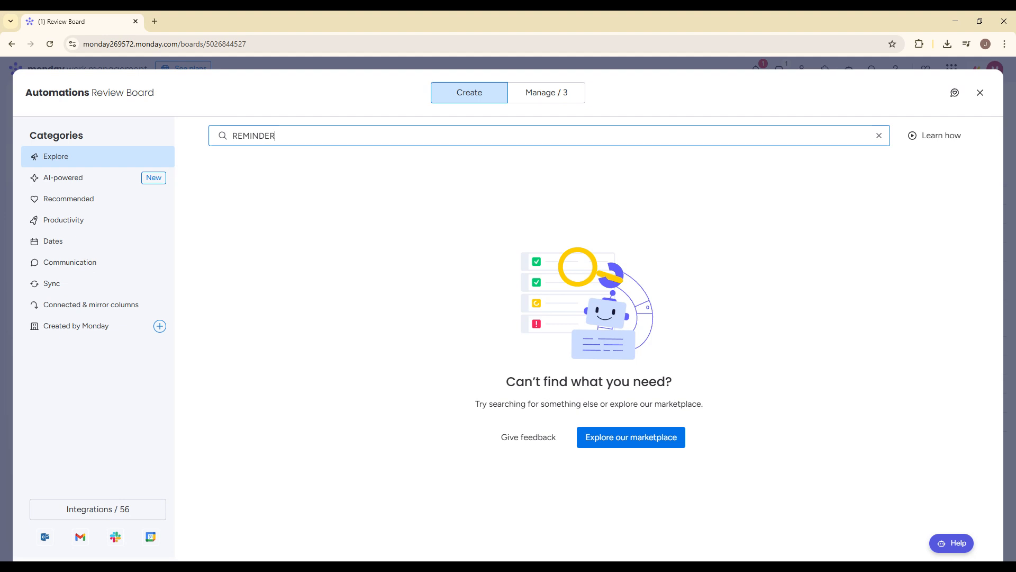
key("ctrl+a")
type("RE")
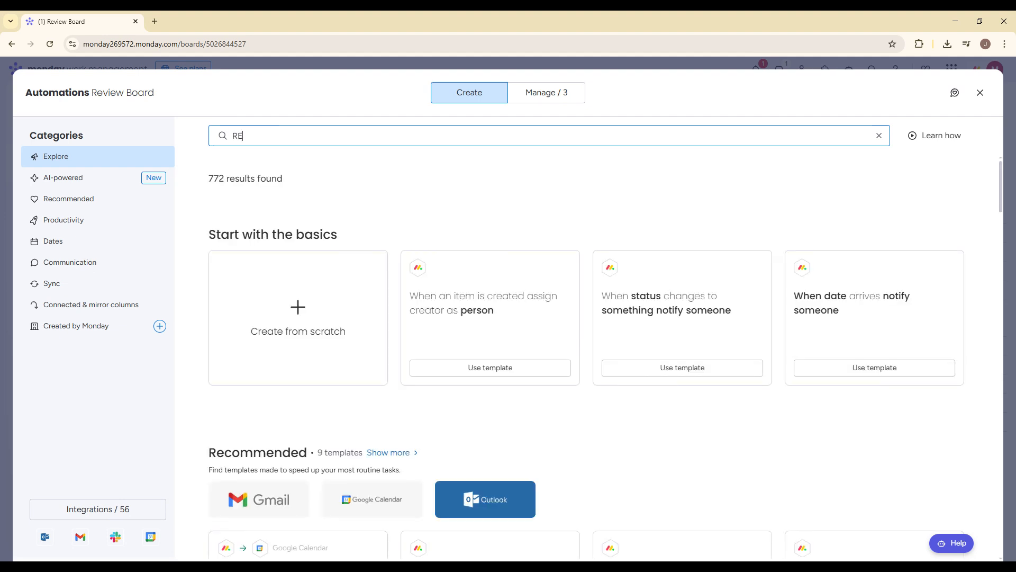
key("ctrl+a")
type("remi")
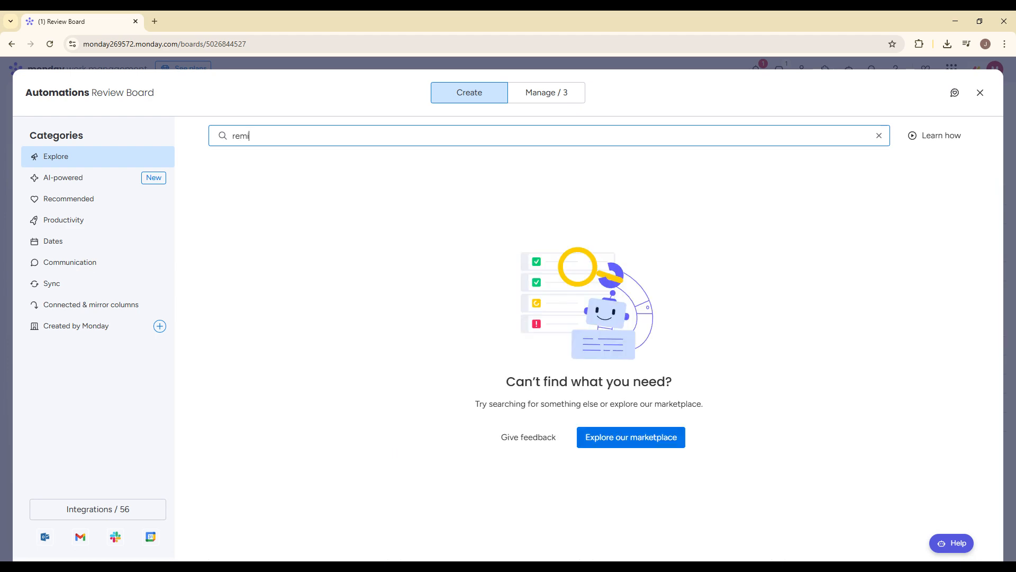
- Search the automation templates for "notify" and use the template "When date arrives notify someone"
key("ctrl+a")
type("notify")
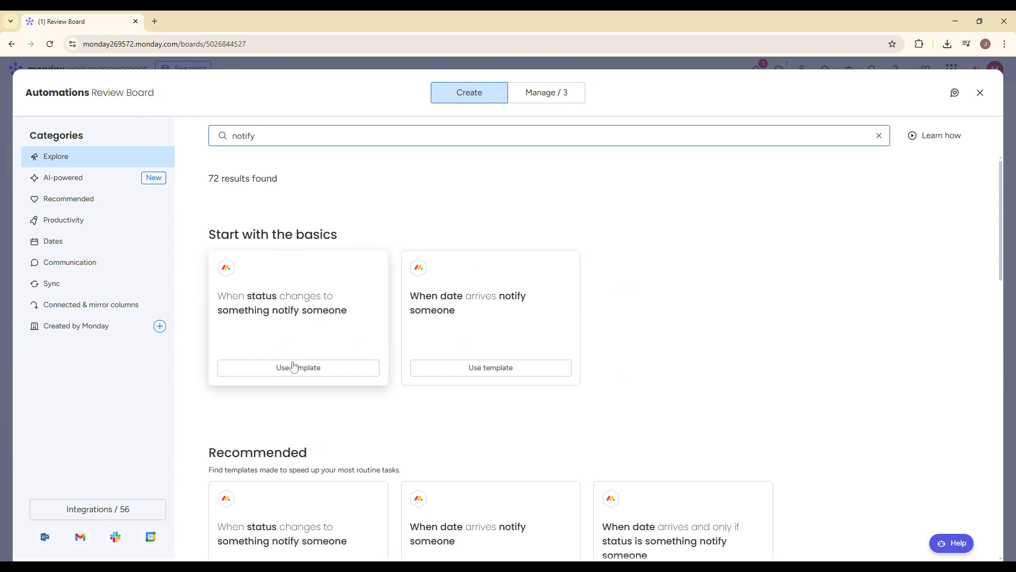
left_click(520, 374)
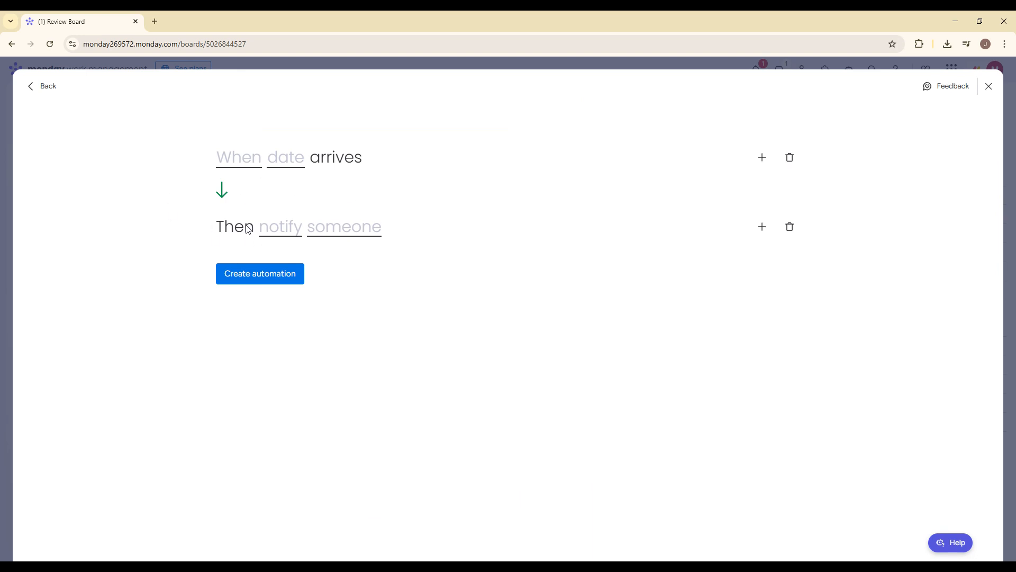
- View the trigger's timing options and set the Due date column as the date that triggers the automation
left_click(237, 163)
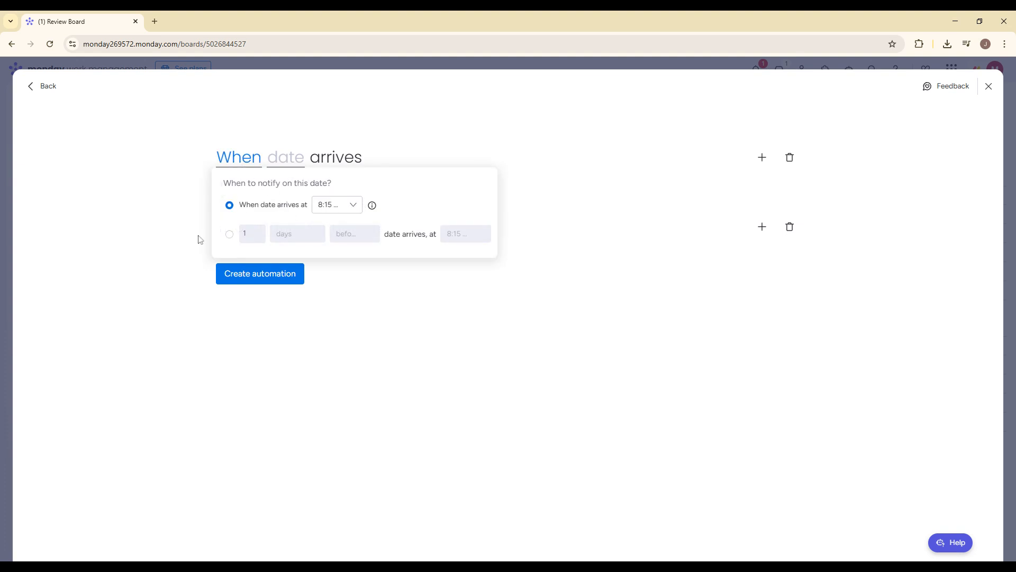
left_click(273, 165)
left_click(280, 199)
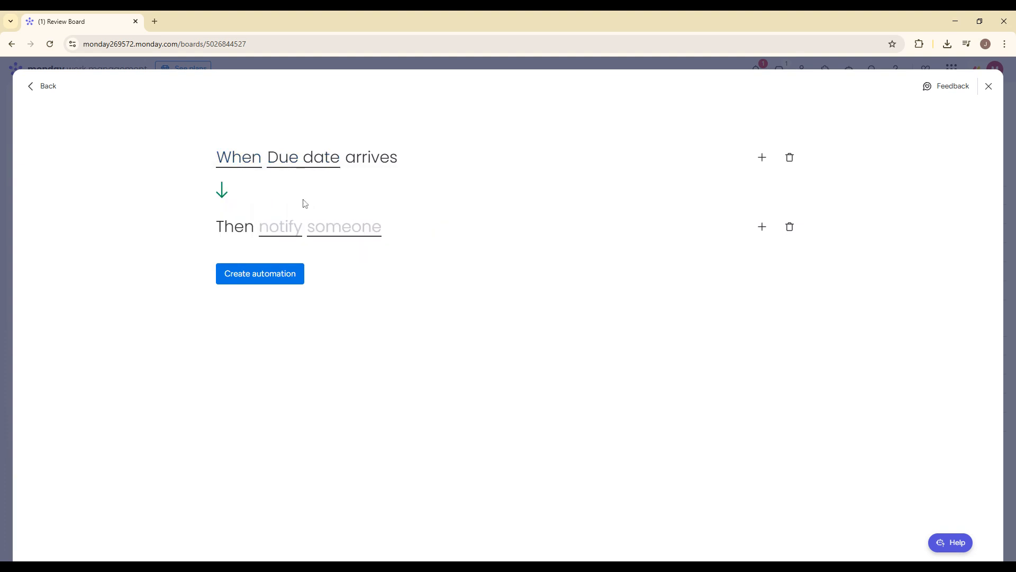
- Enter "reminder" as the automation's notification message
left_click(271, 226)
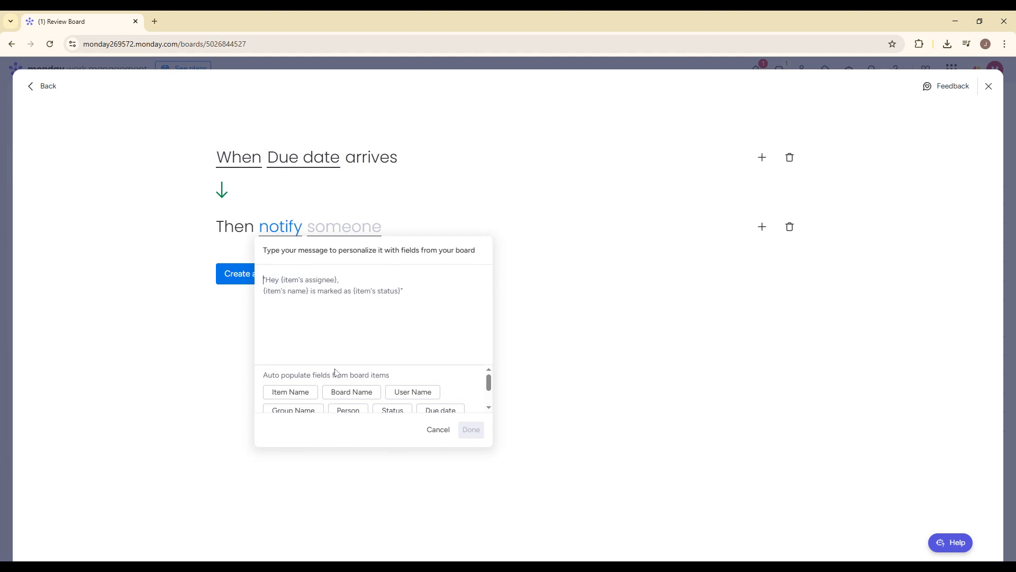
type("reminder")
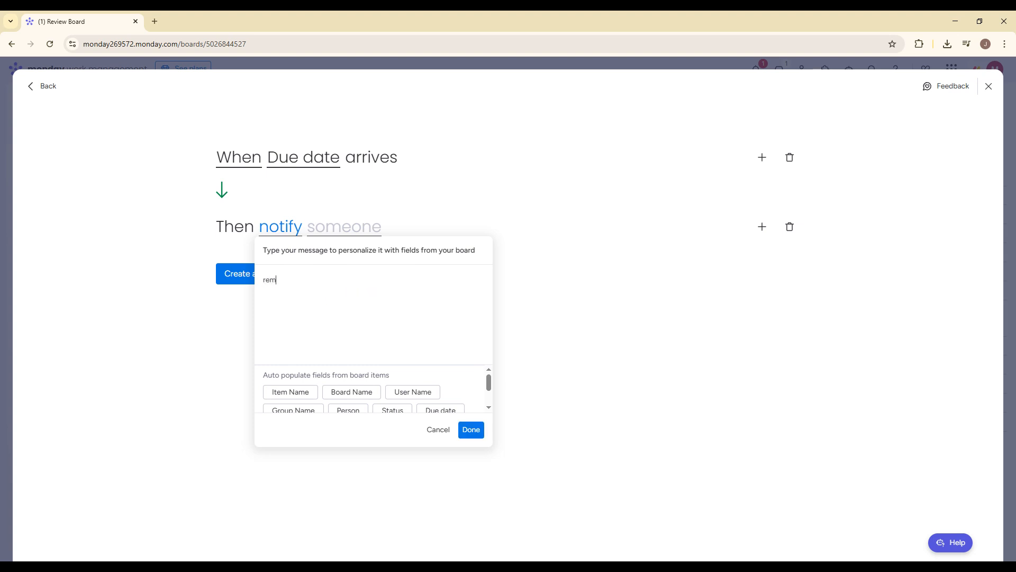
left_click(478, 430)
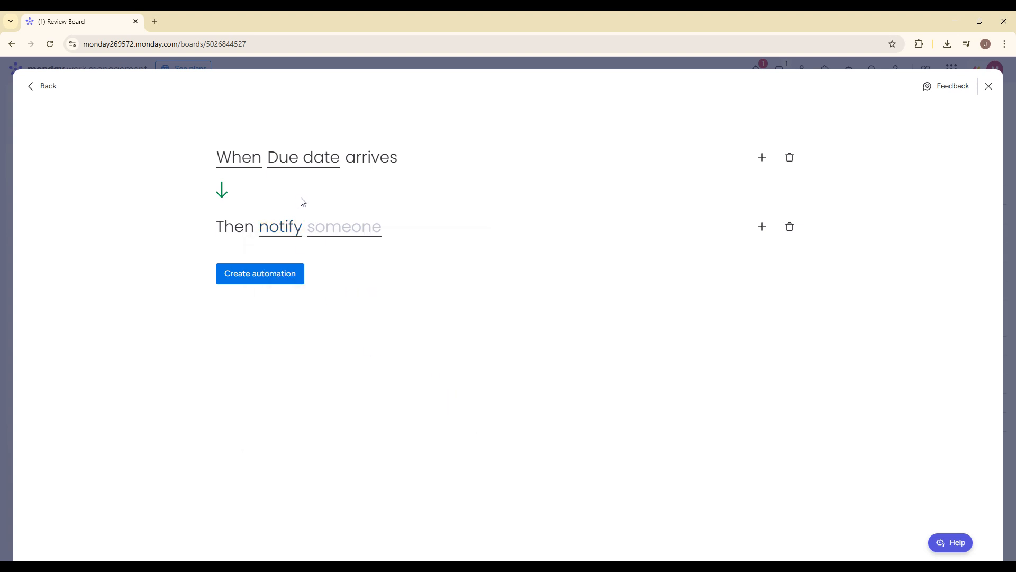
- Choose Monday as the person to notify and create the automation
left_click(326, 228)
left_click(331, 265)
left_click(280, 285)
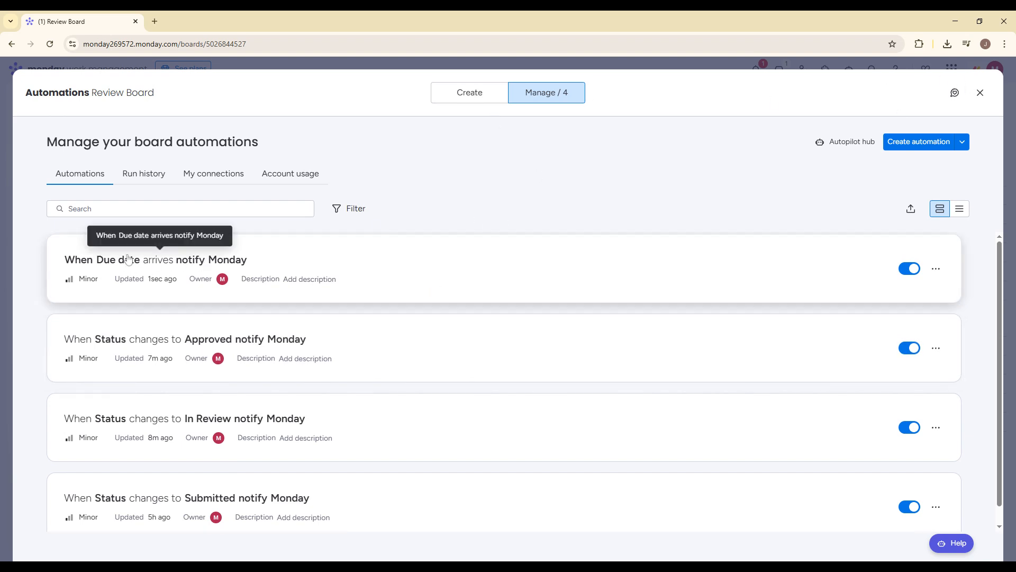
- Open the "When Due date arrives notify Monday" automation and review its notification message and recipient
left_click(163, 265)
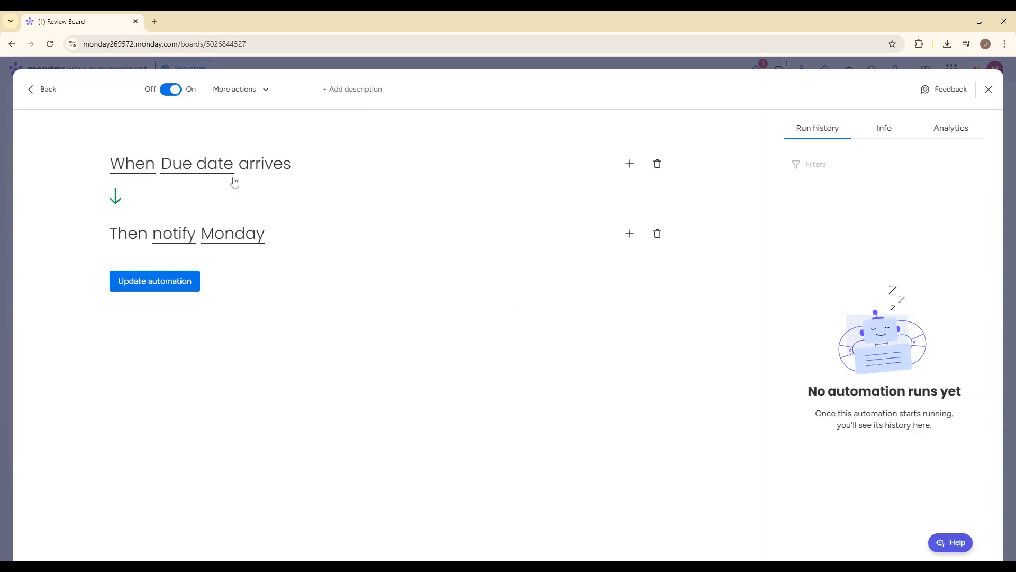
left_click(183, 232)
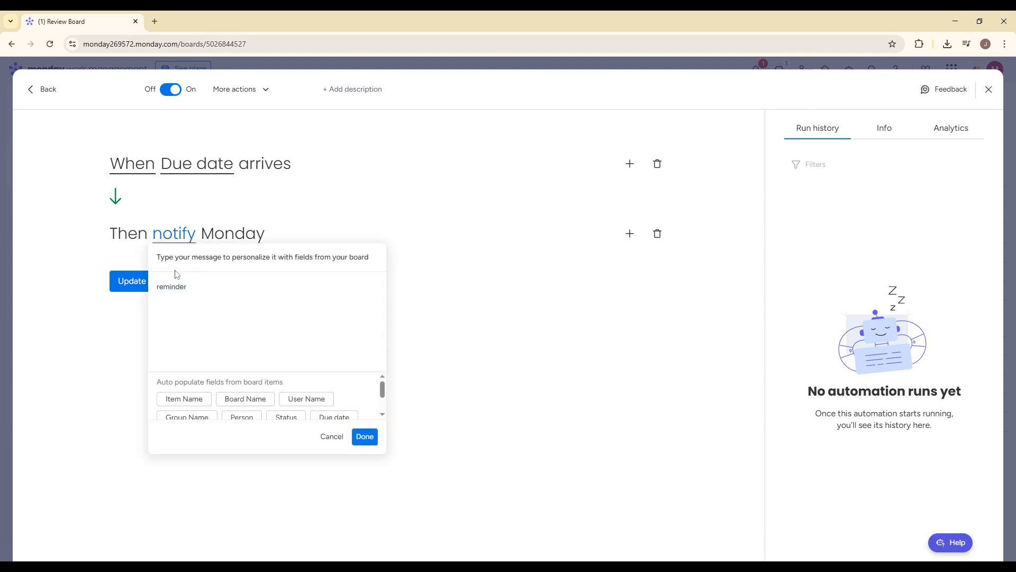
left_click(259, 217)
left_click(234, 236)
left_click(259, 213)
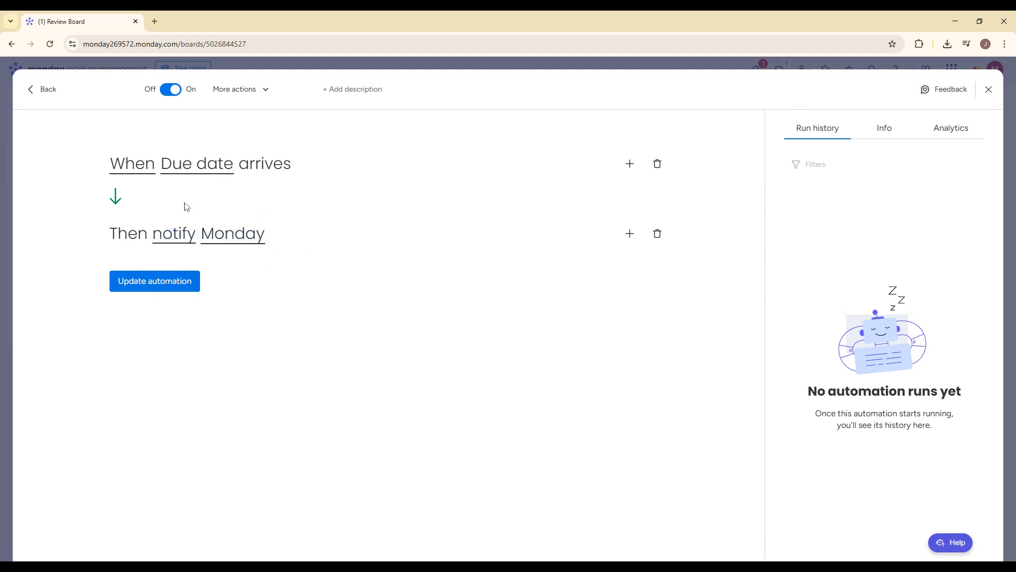
- Try the "1 day before" trigger timing, inspect its unit and before/after options, and switch back to notifying when the date arrives
left_click(135, 168)
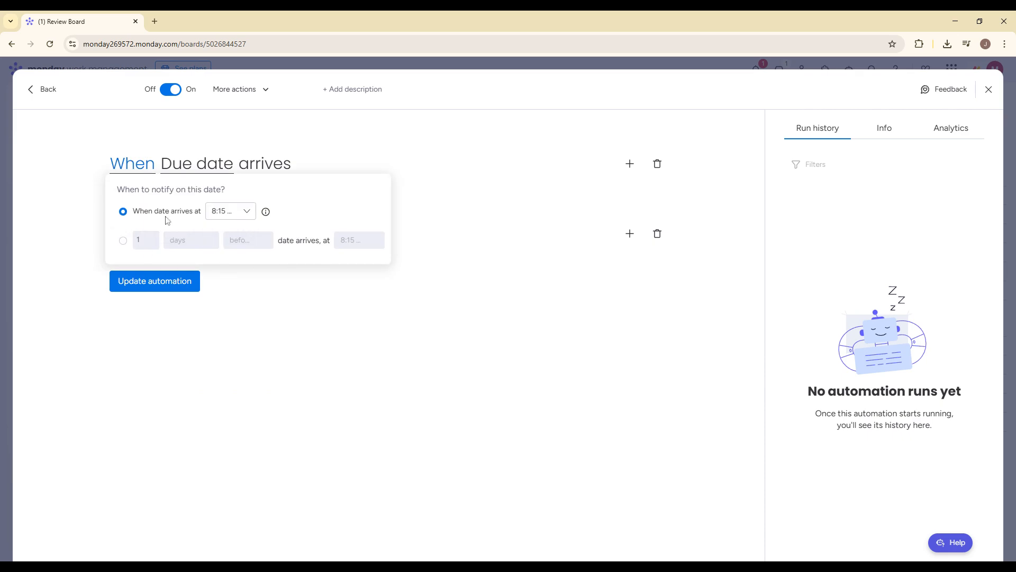
left_click(123, 240)
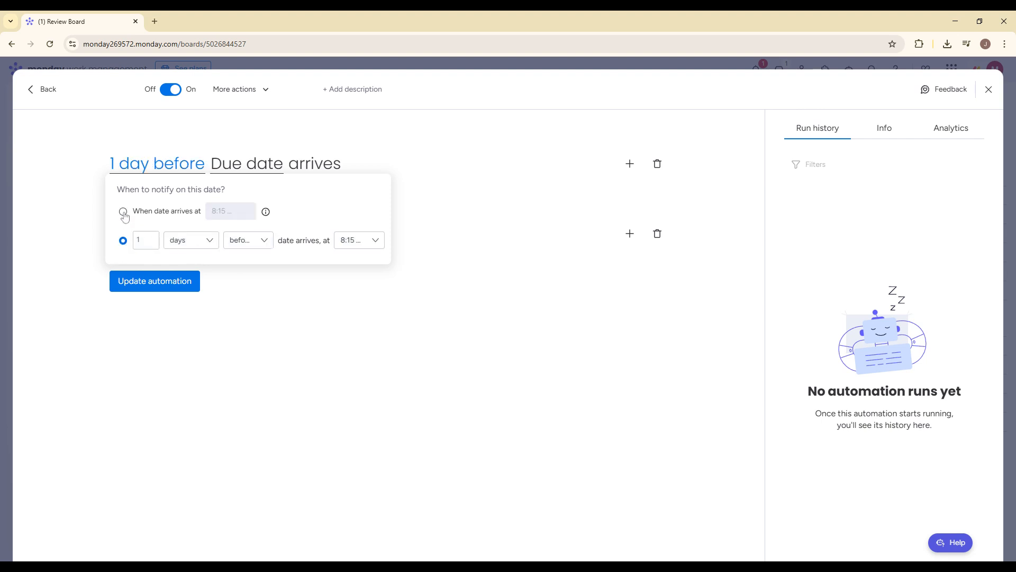
left_click(123, 211)
left_click(122, 241)
left_click(195, 243)
left_click(256, 240)
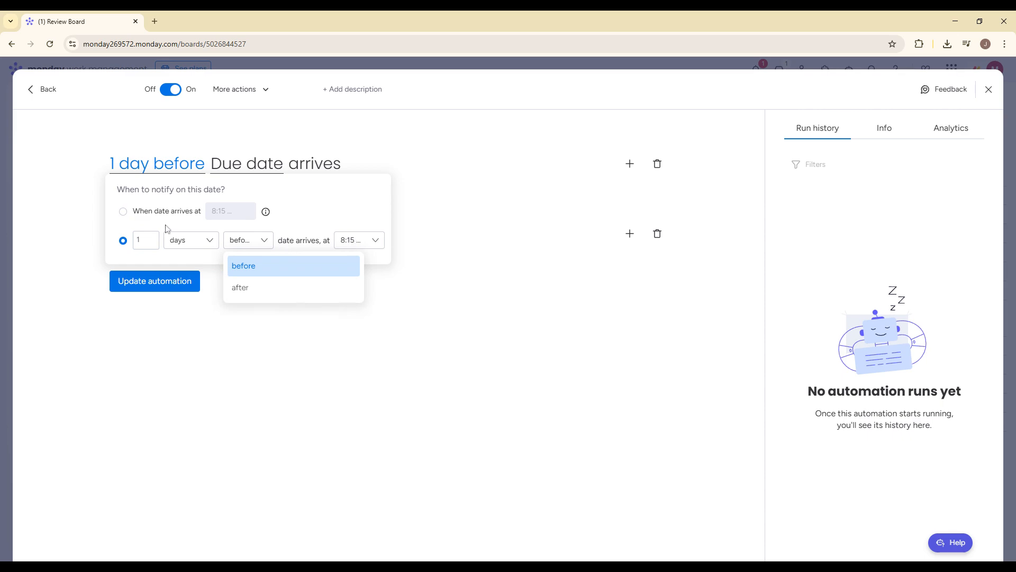
left_click(132, 211)
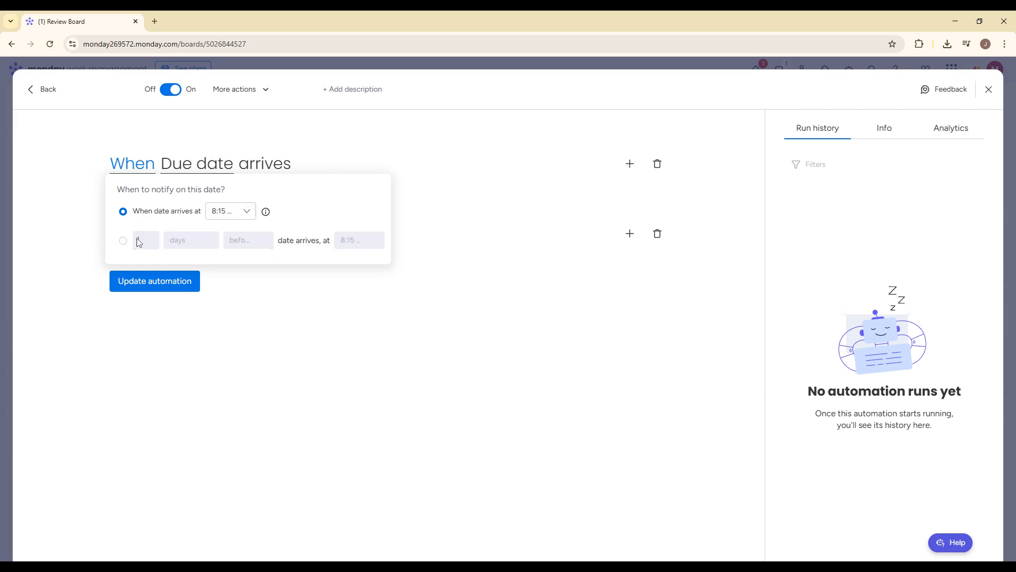
left_click(423, 150)
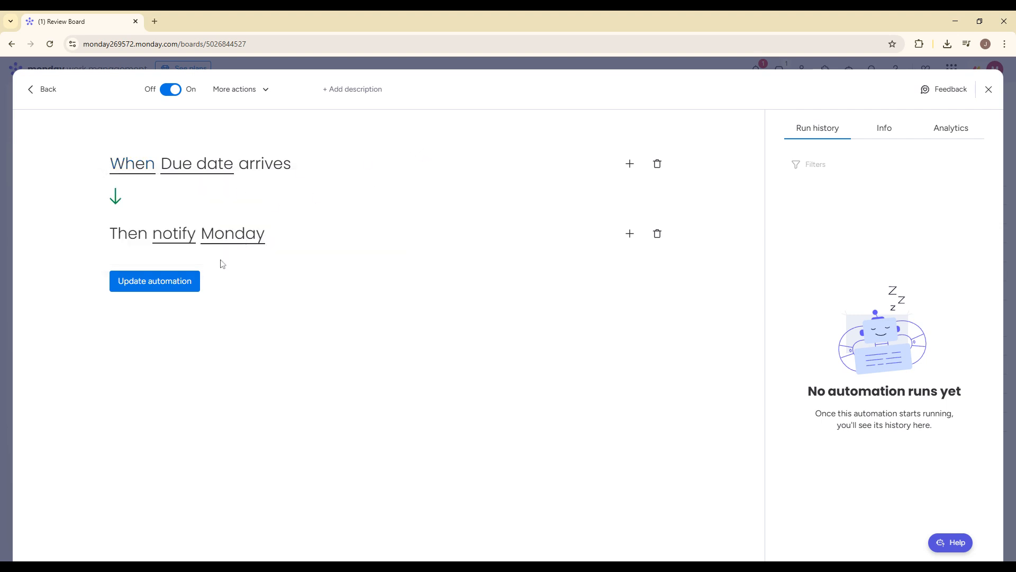
- Change the notification message to "reminder {item's name} is due today", update the automation and return to the board
left_click(180, 243)
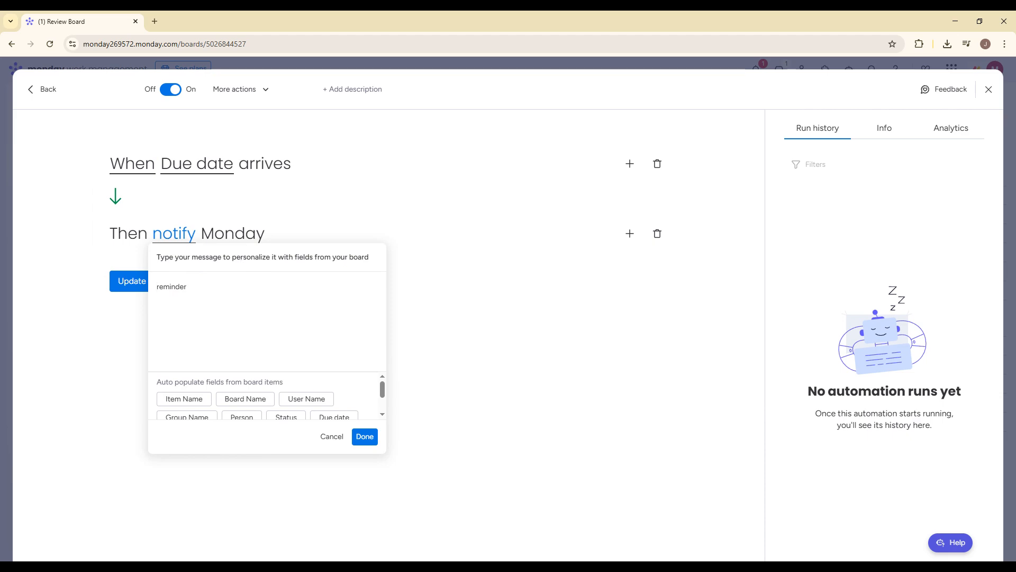
left_click(174, 400)
type("is due today")
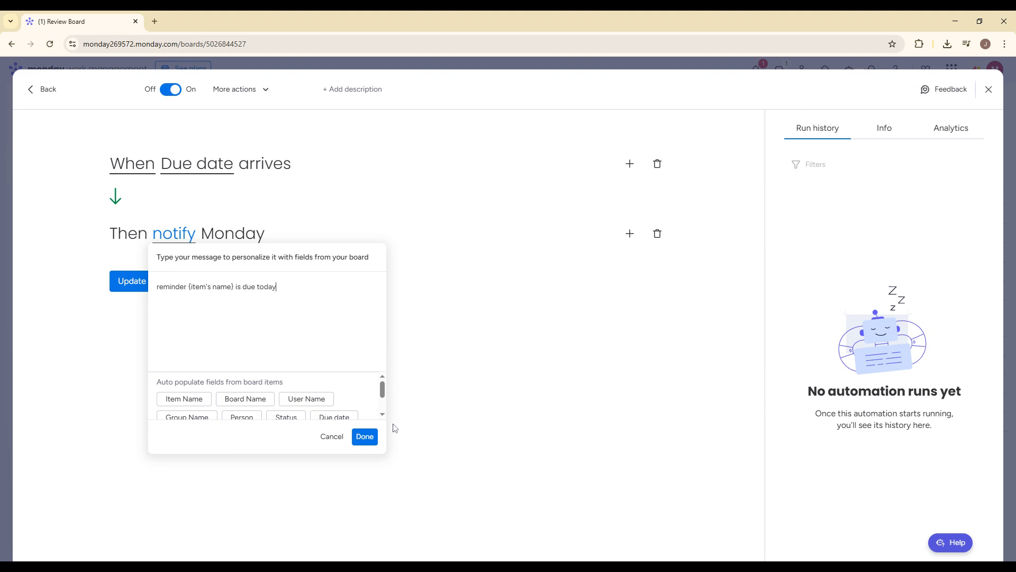
left_click(367, 438)
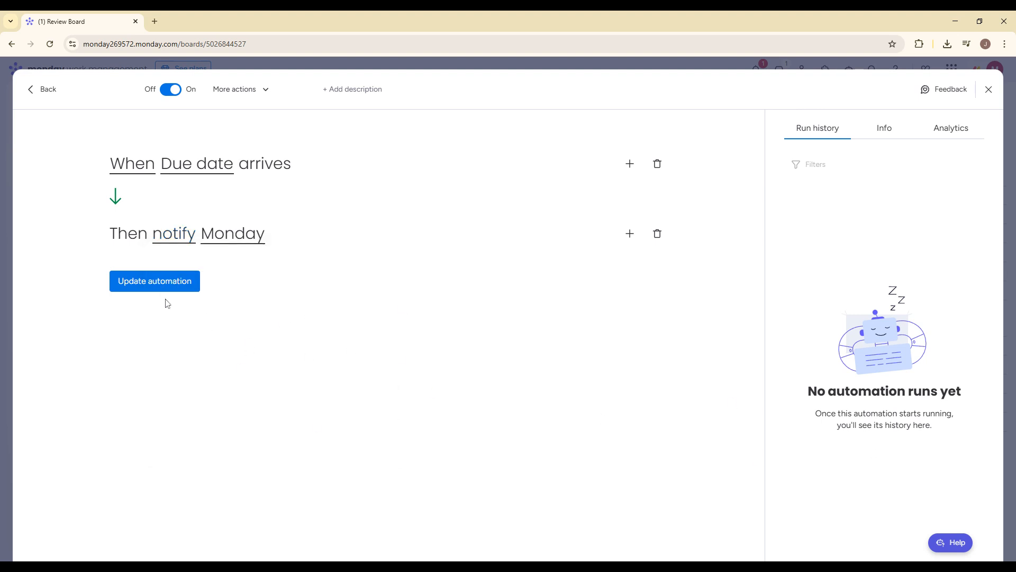
left_click(153, 280)
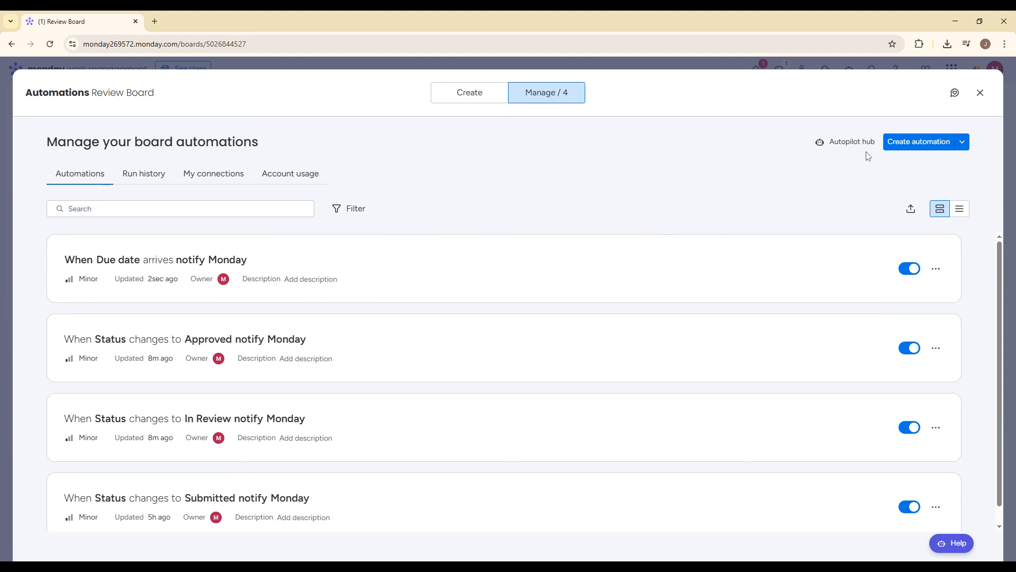
left_click(981, 92)
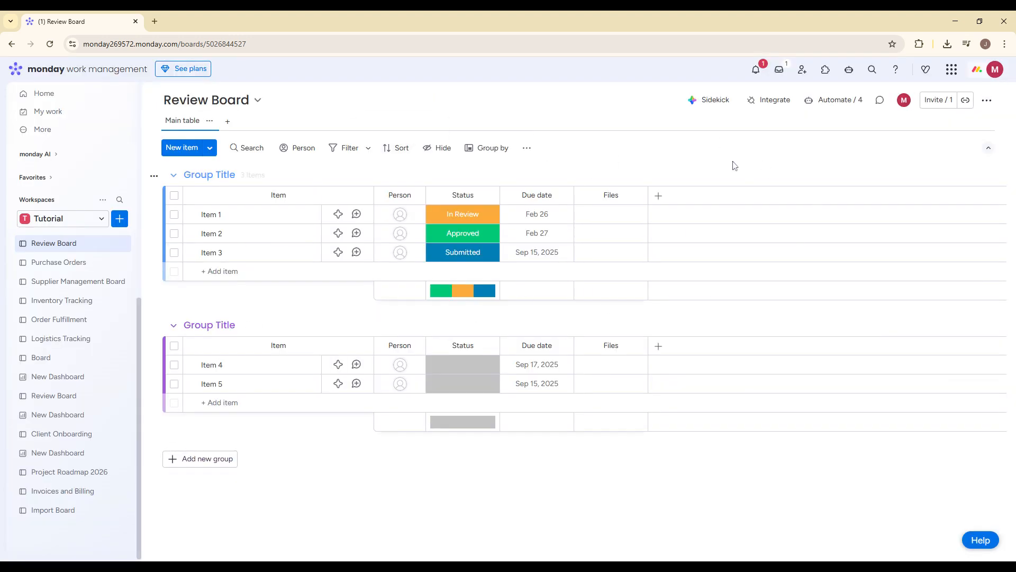